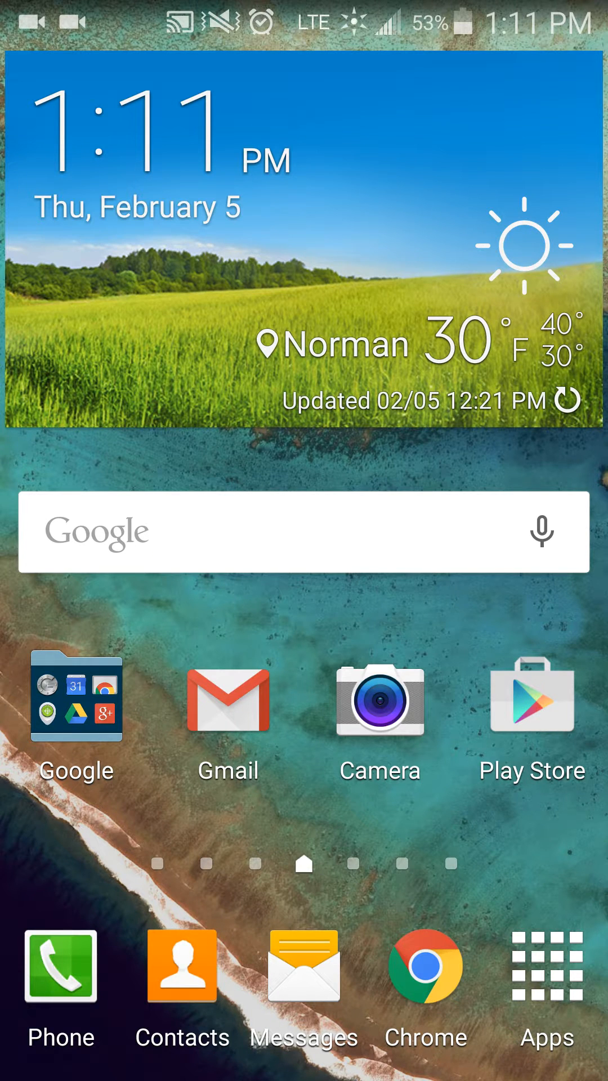
Step: Pull down the notification shade to reach the Settings shortcut
drag(150, 19, 186, 751)
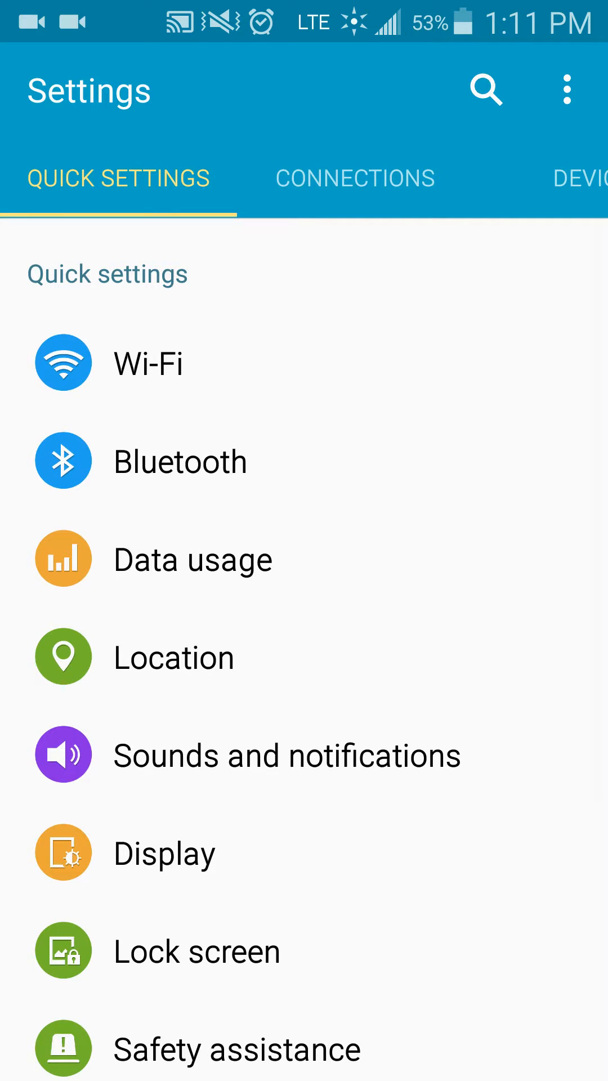
drag(223, 166, 56, 177)
Step: From the Device category, choose Pattern as the screen lock type under Lock screen
click(365, 187)
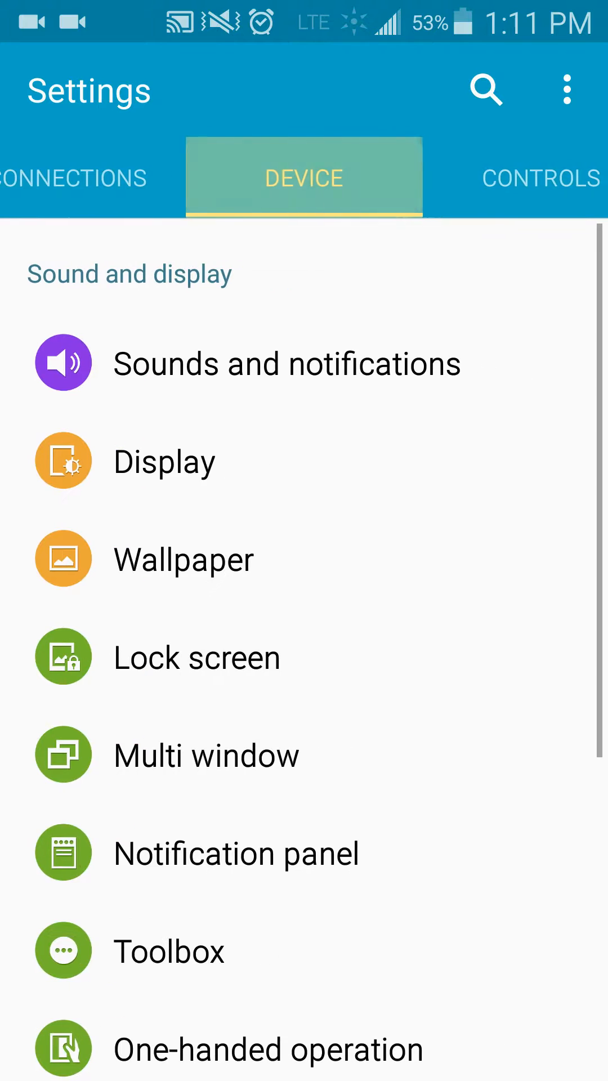
click(138, 657)
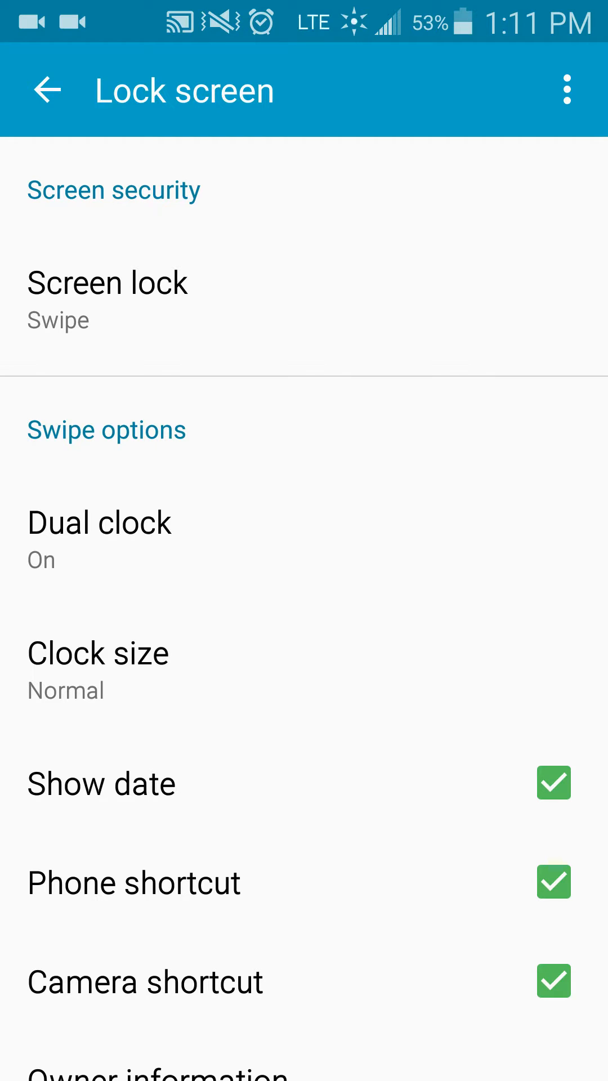
click(110, 299)
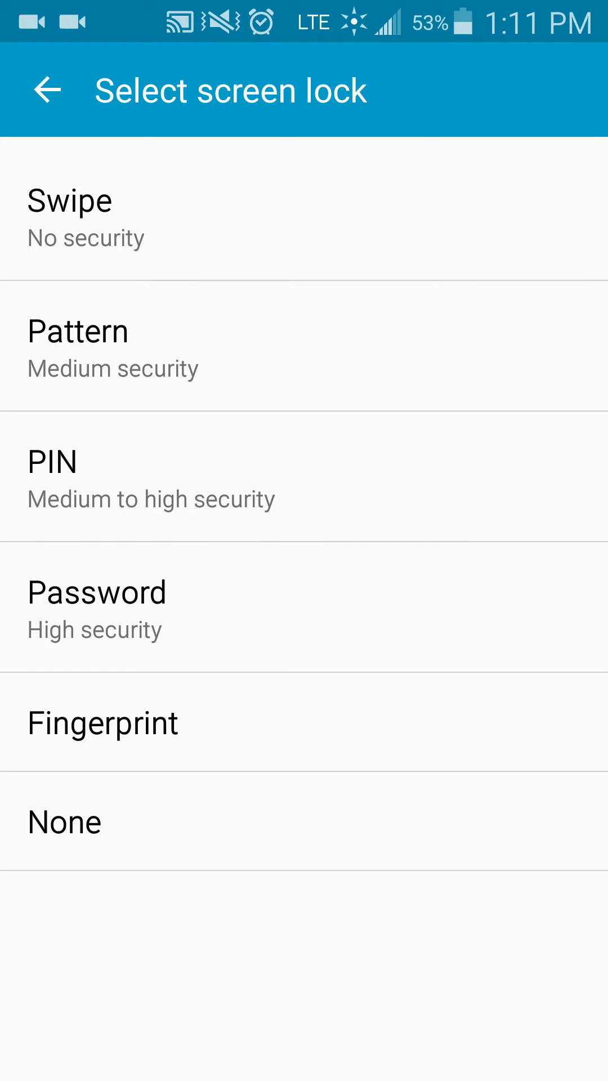
click(127, 347)
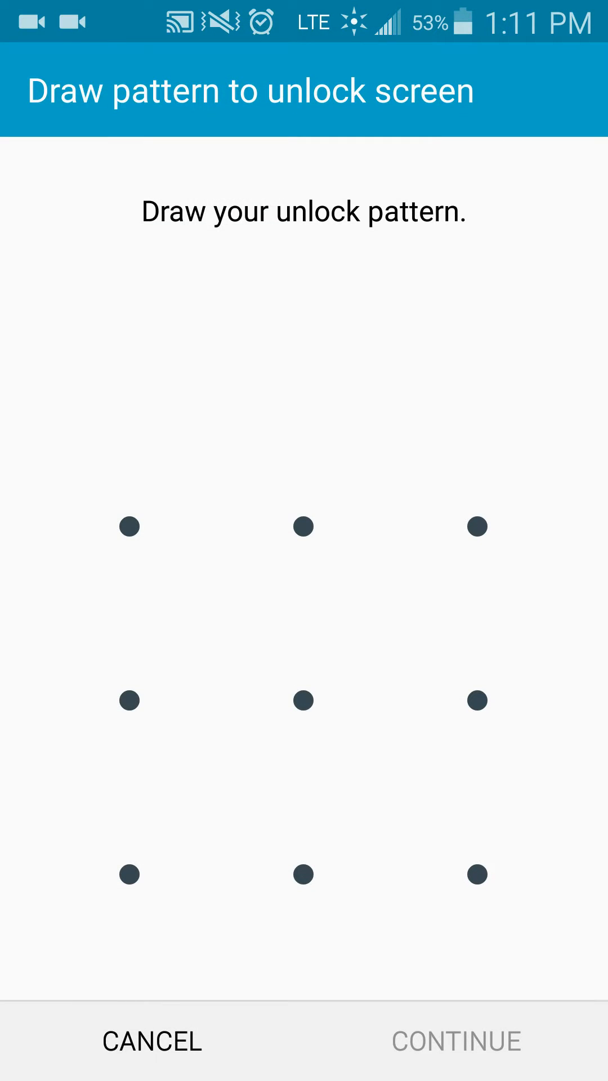
Step: Draw an arch-shaped unlock pattern and redraw it to confirm
drag(130, 874, 478, 875)
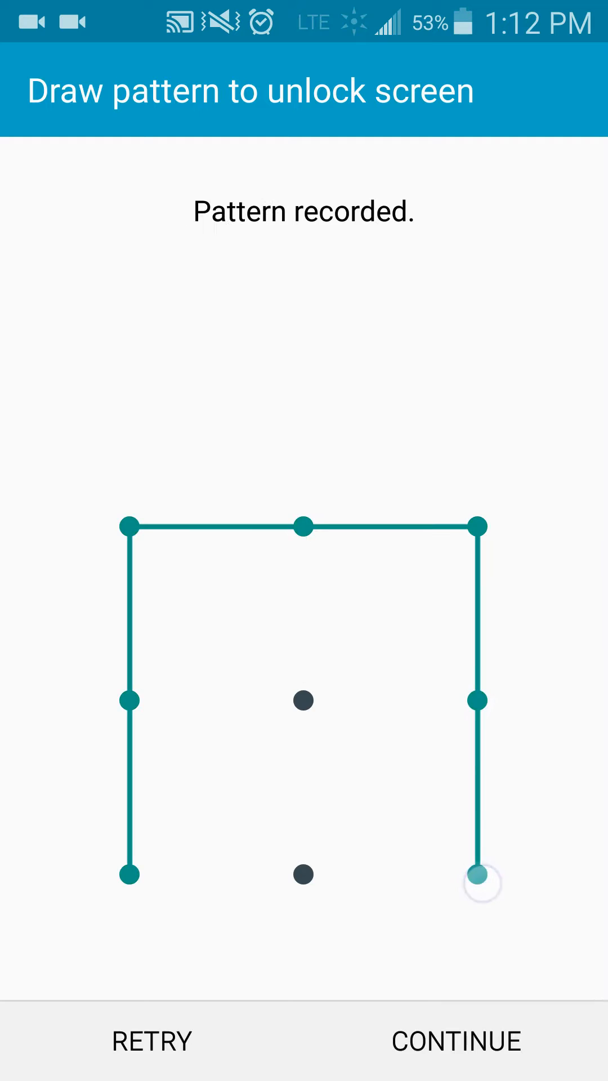
click(456, 1040)
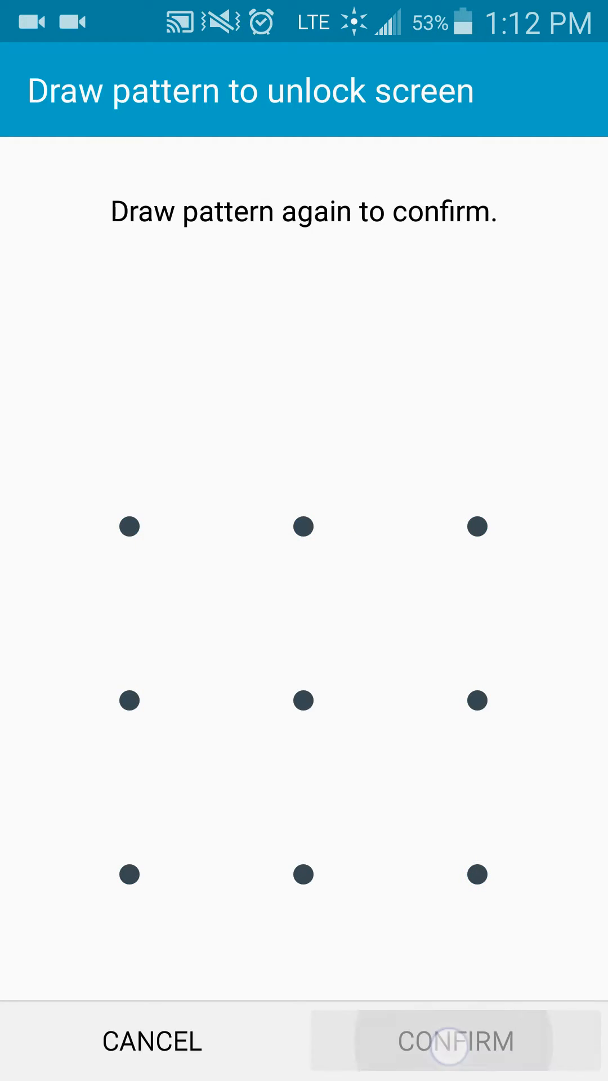
mouse_move(130, 874)
mouse_down()
mouse_move(121, 815)
mouse_move(477, 874)
mouse_up()
click(440, 1043)
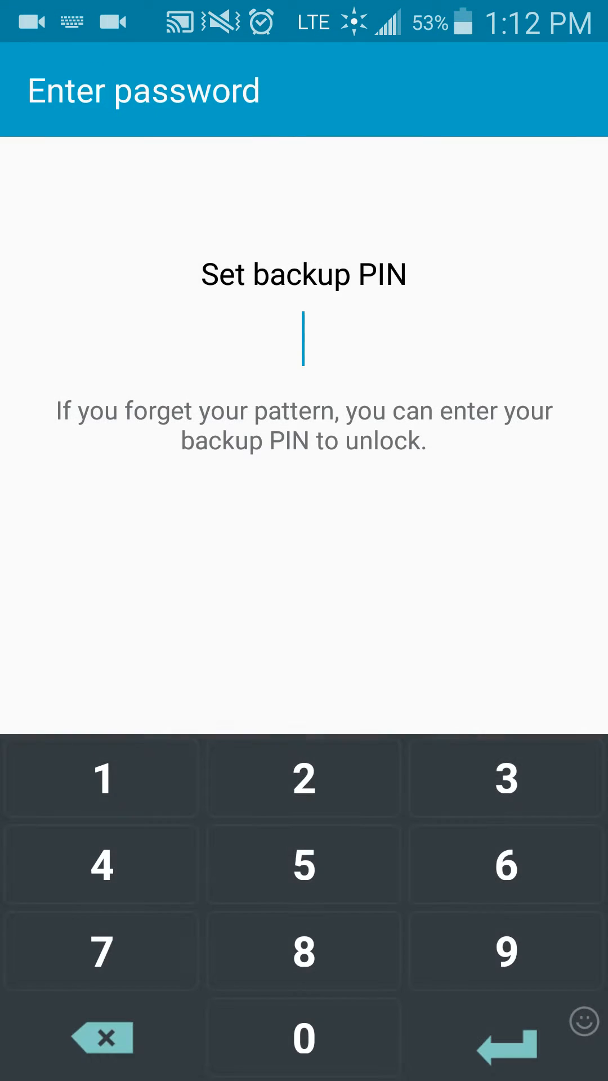
Step: Enter and re-enter the backup PIN, then finish the pattern lock setup
click(101, 779)
click(268, 780)
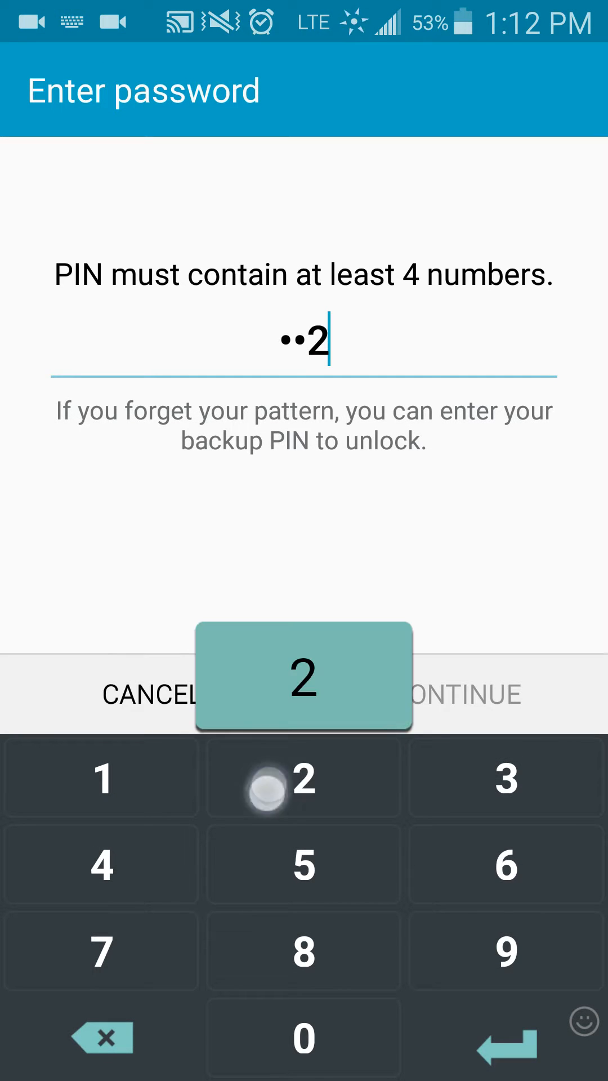
click(437, 688)
click(69, 777)
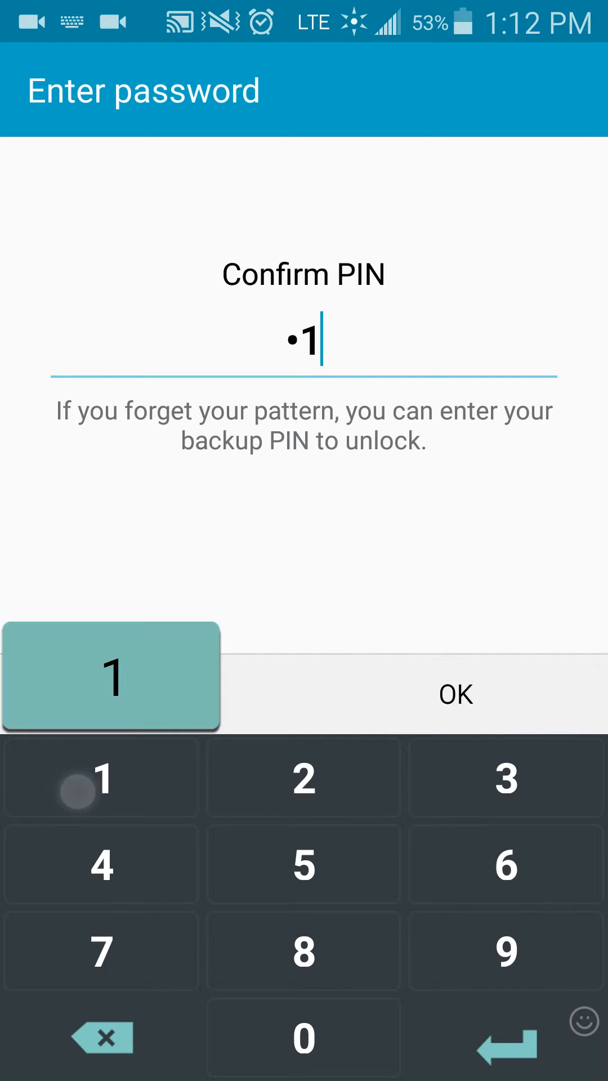
click(294, 781)
click(295, 781)
click(425, 694)
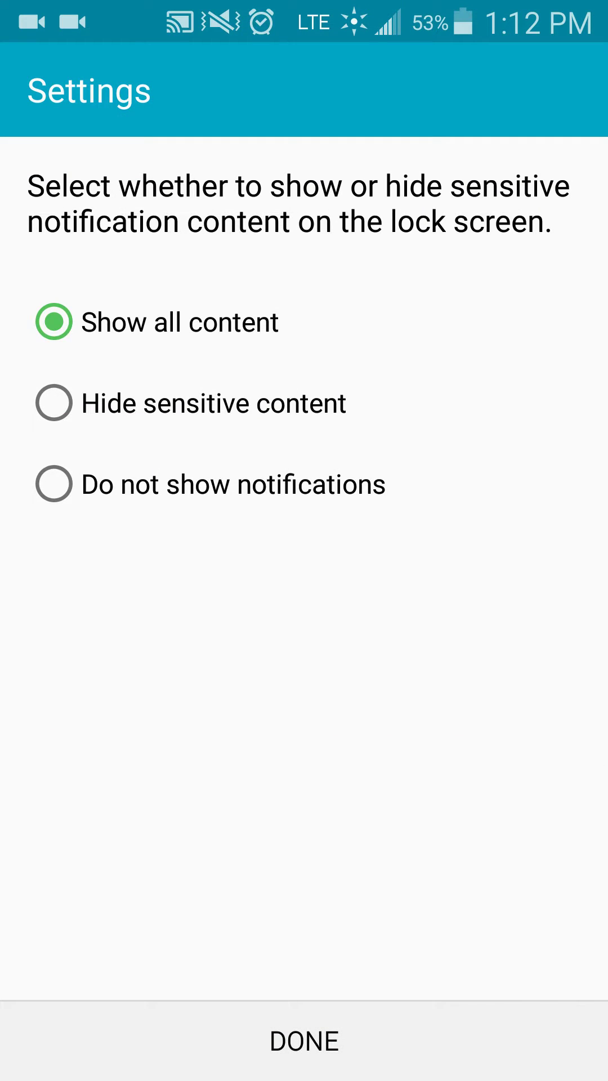
click(279, 1041)
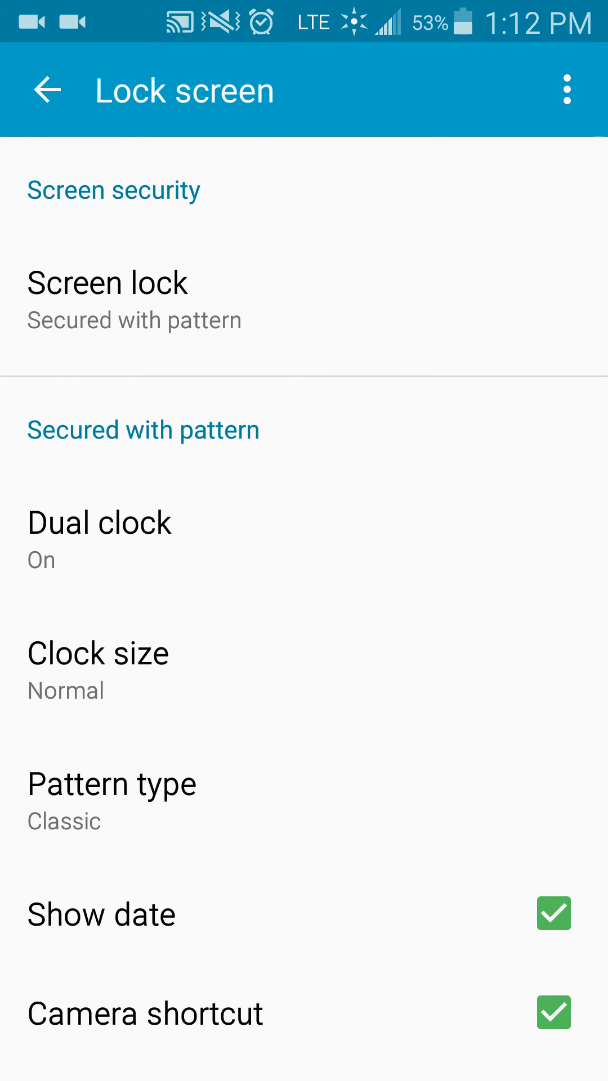
Step: From the General category, go into Security and its Trust agents list
click(46, 91)
drag(234, 193, 49, 182)
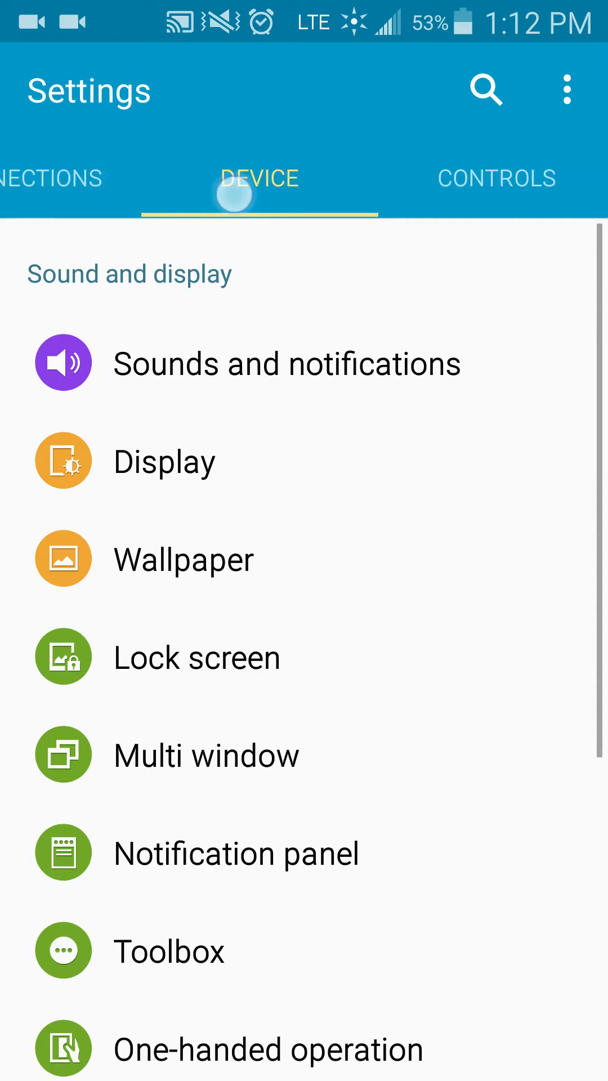
click(290, 161)
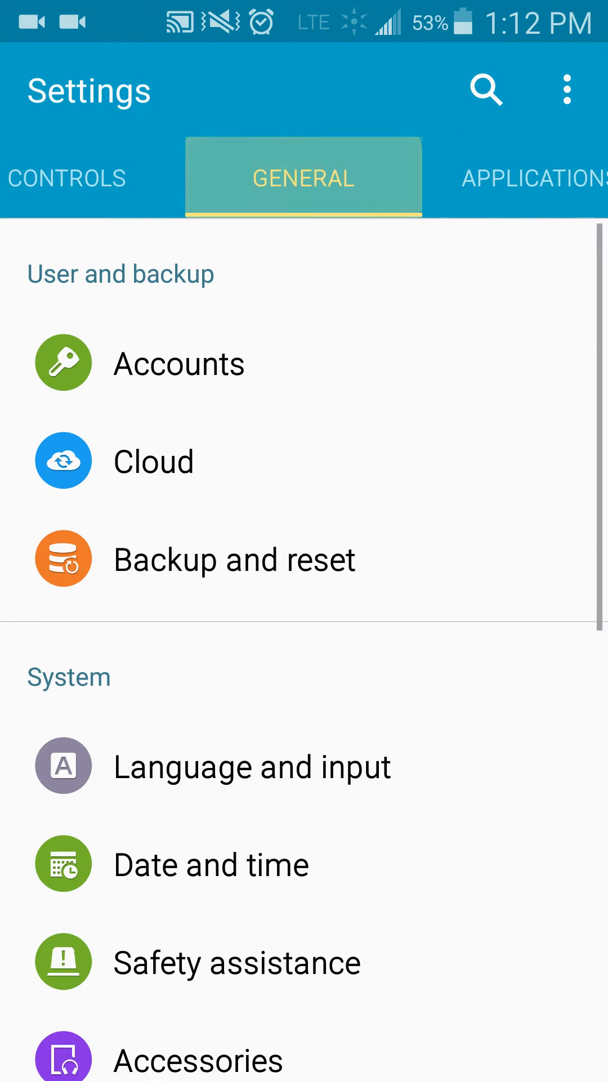
drag(107, 837, 73, 447)
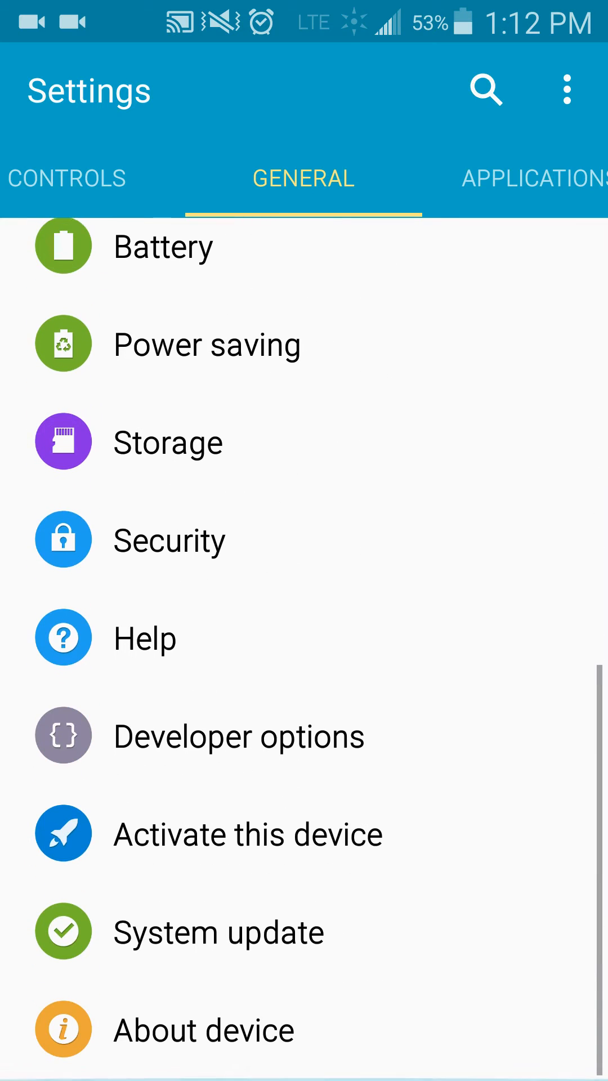
click(157, 545)
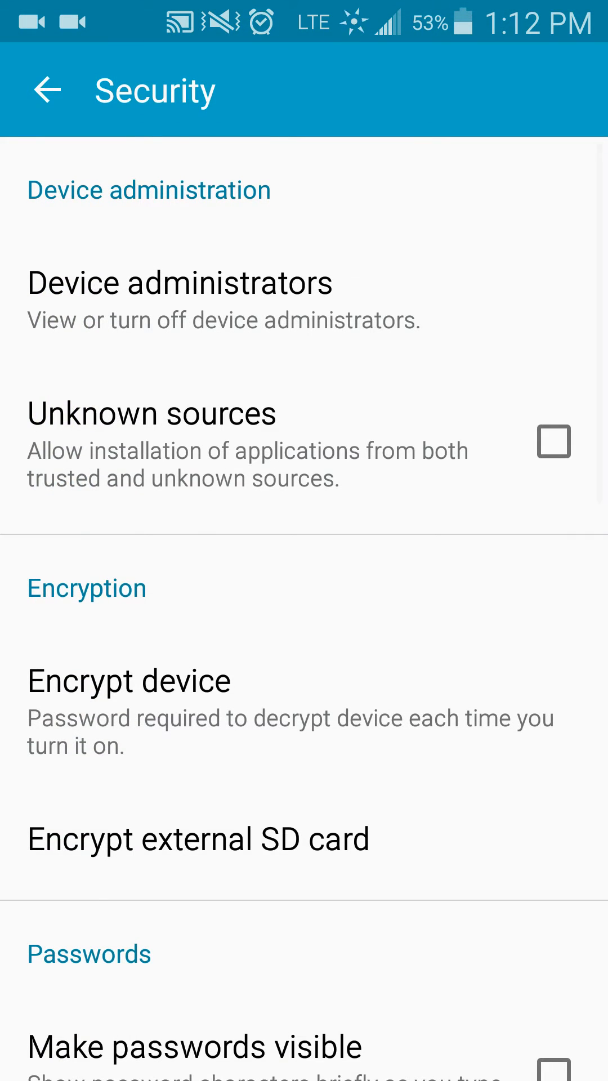
drag(85, 891, 74, 533)
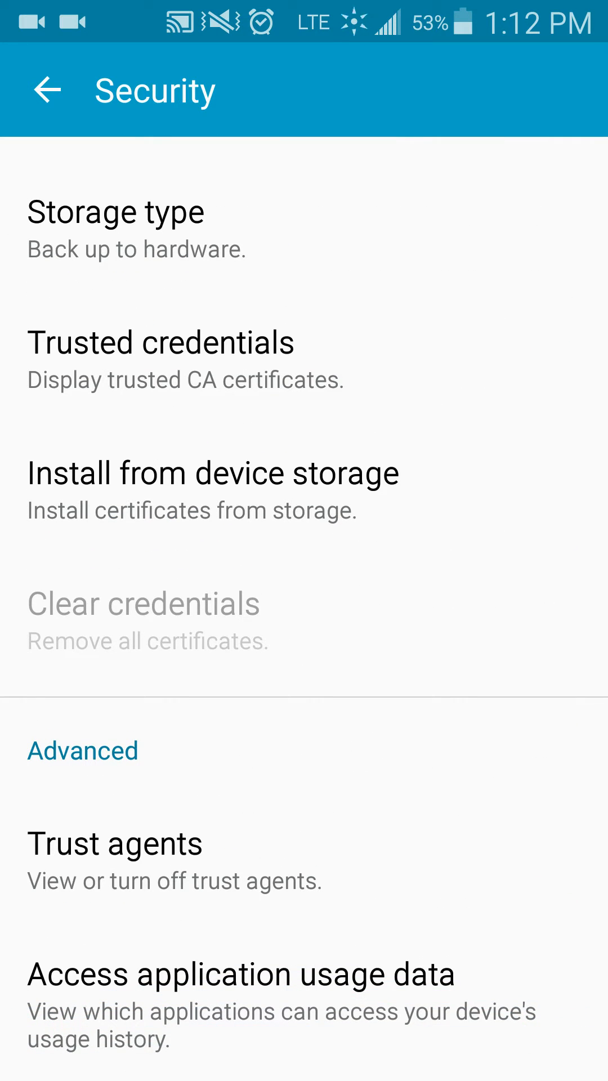
click(275, 857)
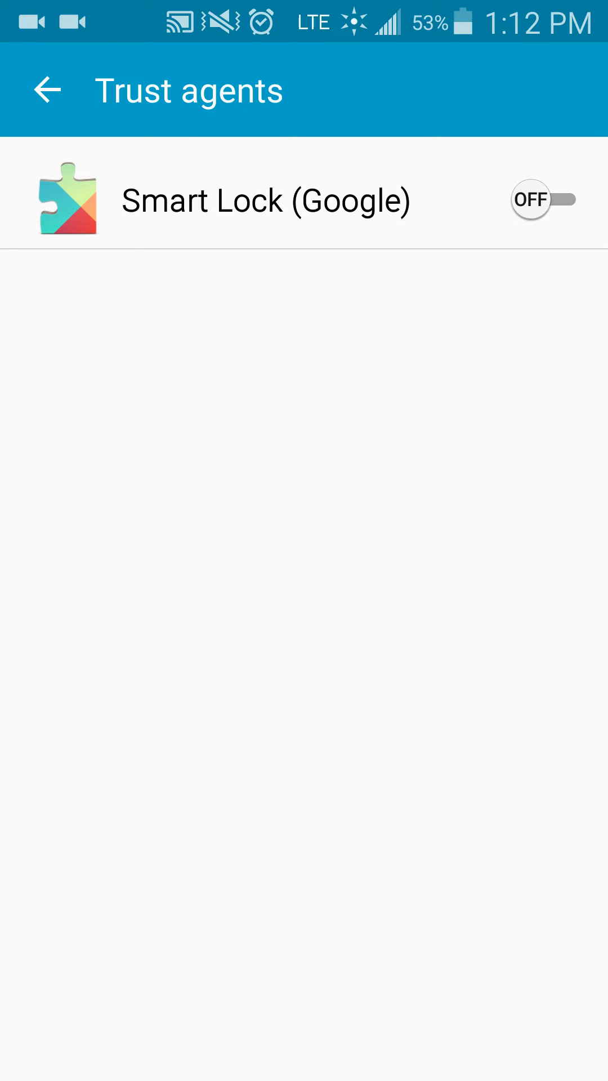
Step: Switch on the Smart Lock (Google) trust agent and return to Security
click(541, 200)
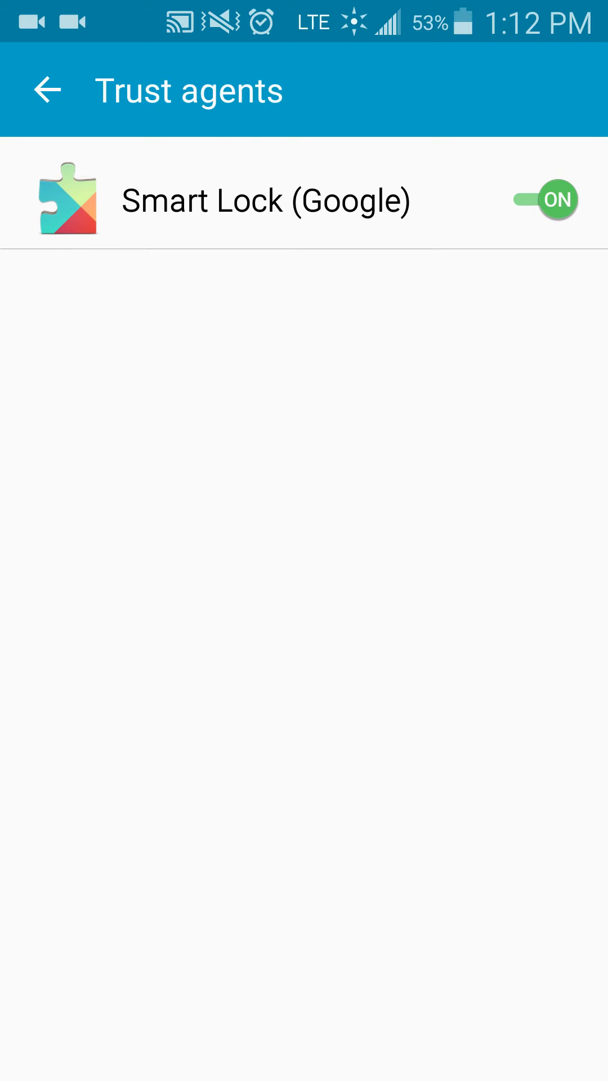
click(48, 91)
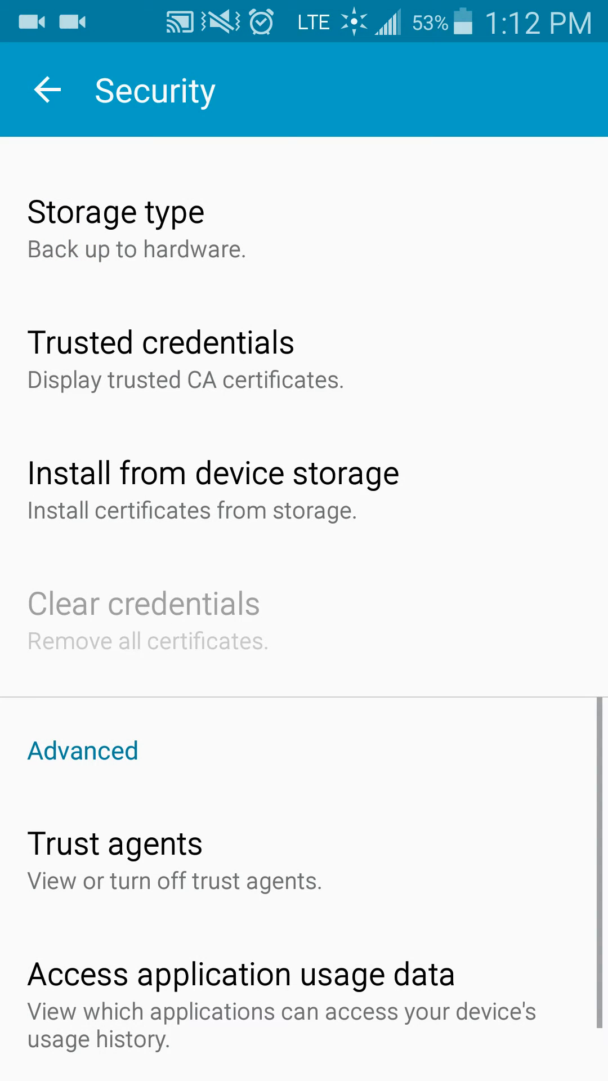
drag(129, 956, 115, 839)
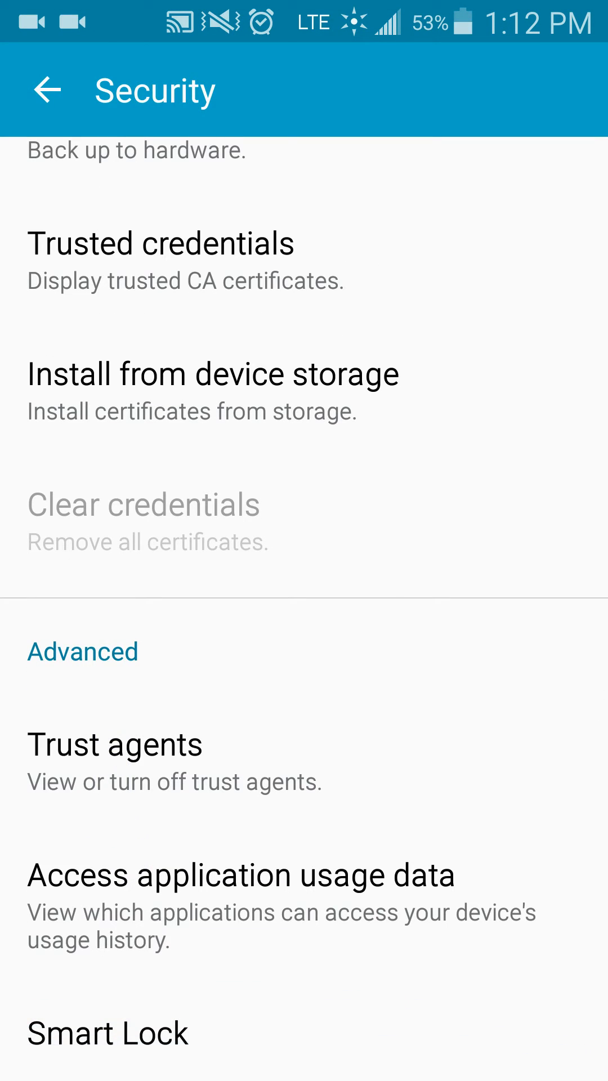
Step: Enter Smart Lock with the unlock pattern to view trusted devices and Home place, then leave it
click(109, 1019)
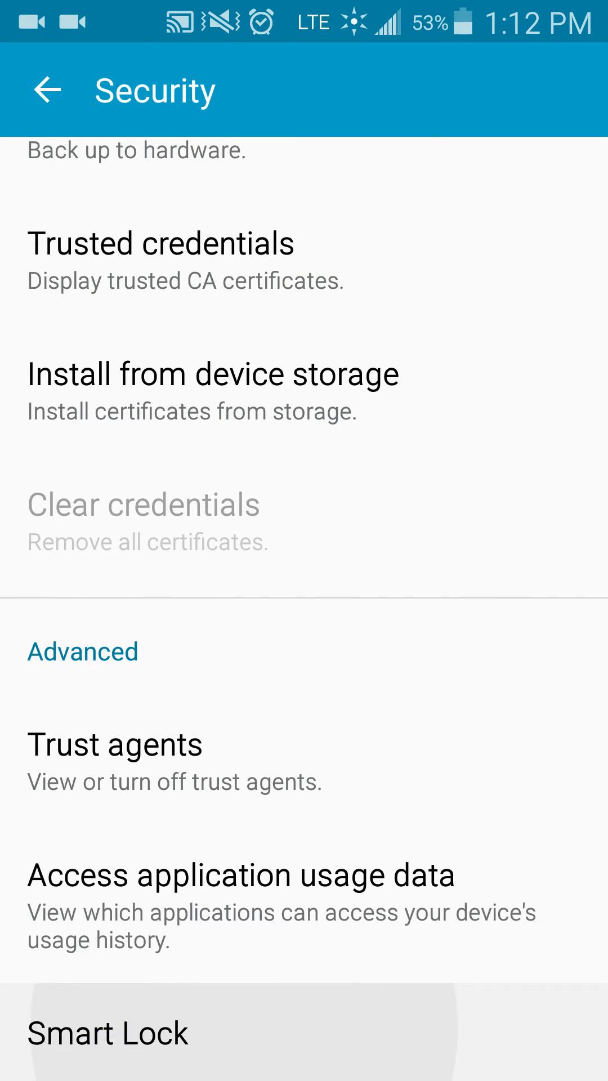
mouse_move(122, 892)
mouse_down()
mouse_move(115, 554)
mouse_move(292, 533)
mouse_move(485, 775)
mouse_move(485, 892)
mouse_up()
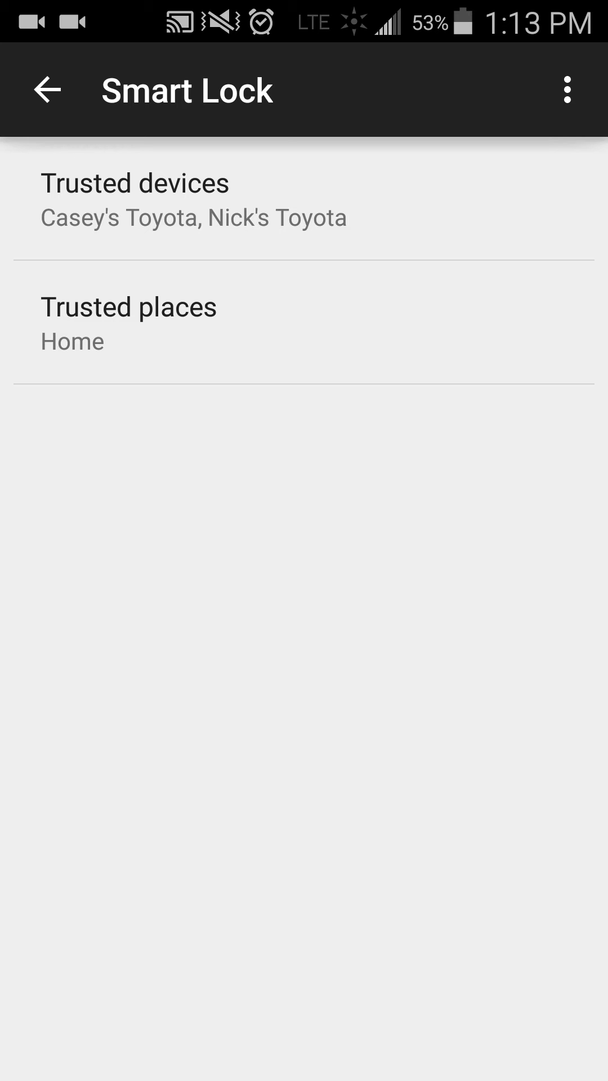
click(48, 90)
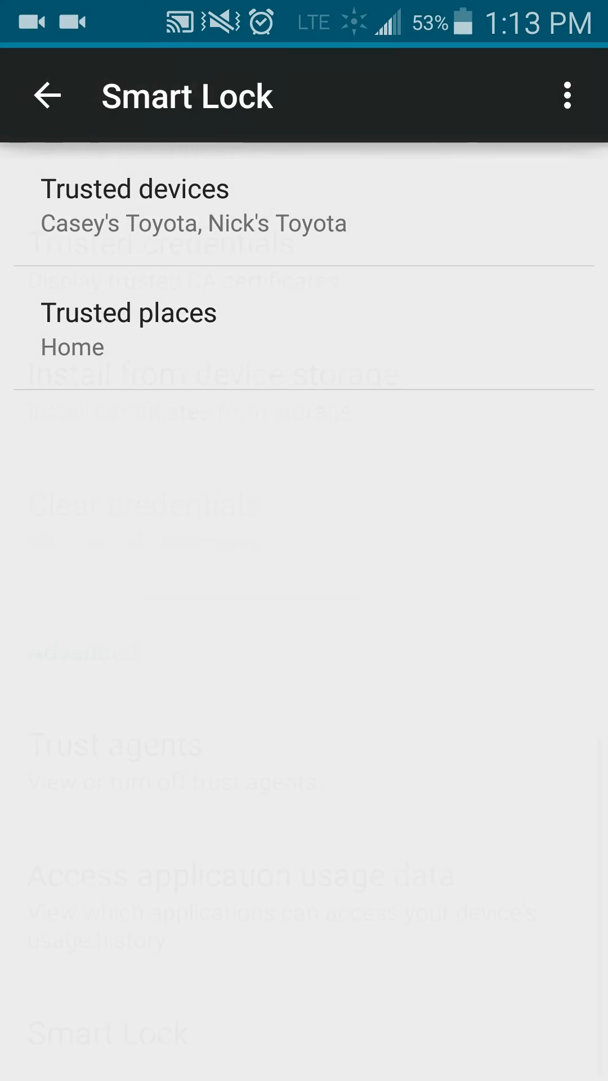
Step: Return to the home screen, leaving Settings
key(Home)
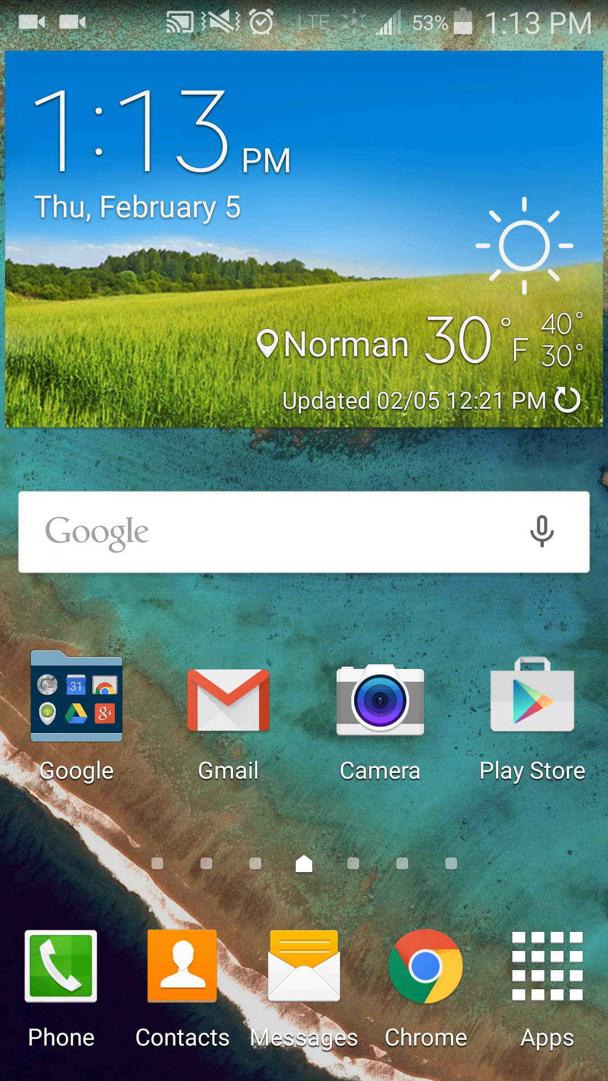